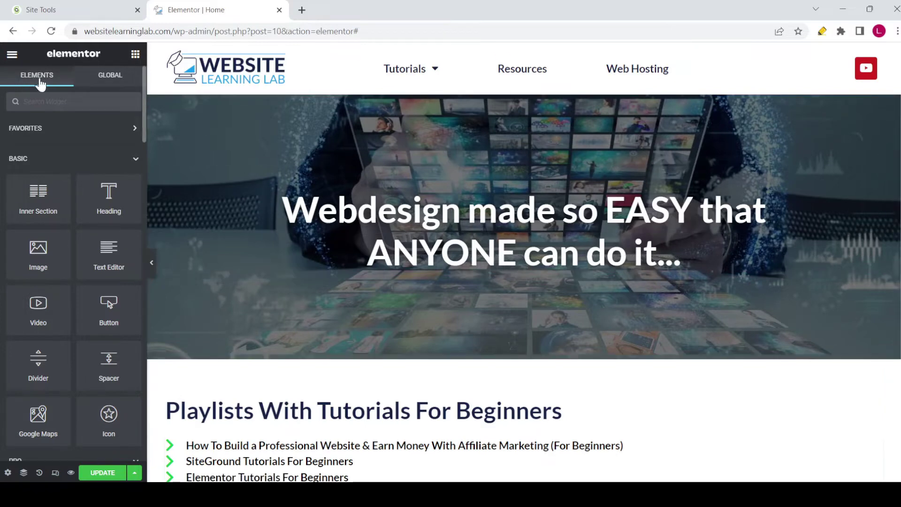
# Step: Search the widget panel for 'star' and drag Star Rating into the hero section
pyautogui.scroll(-20, 86, 188)
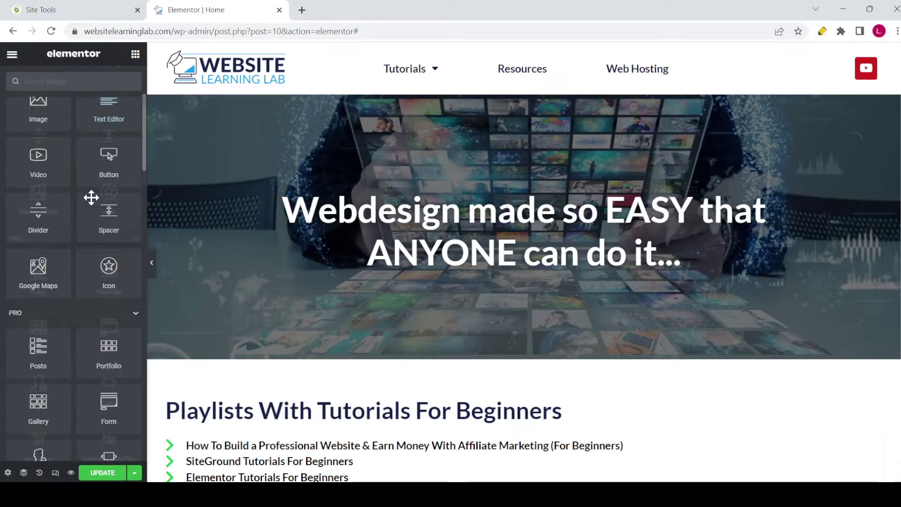
pyautogui.scroll(15, 91, 198)
pyautogui.scroll(5, 91, 198)
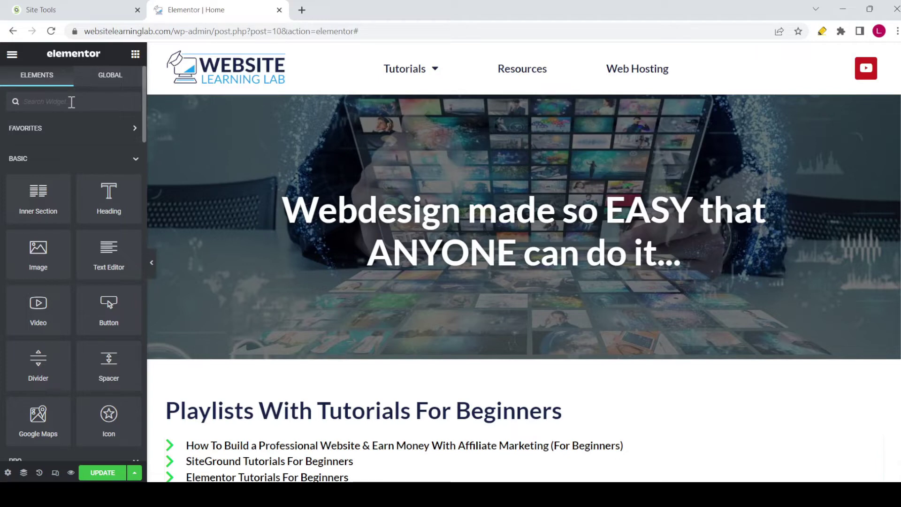
pyautogui.write('star')
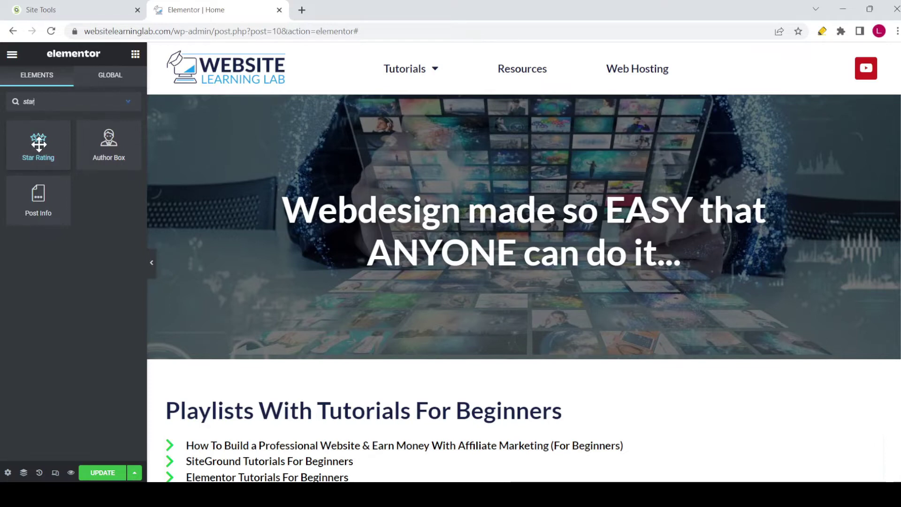
pyautogui.moveTo(37, 146); pyautogui.dragTo(530, 282)
# Step: Reposition the Star Rating widget so it sits just below the hero headline
pyautogui.scroll(-3, 486, 375)
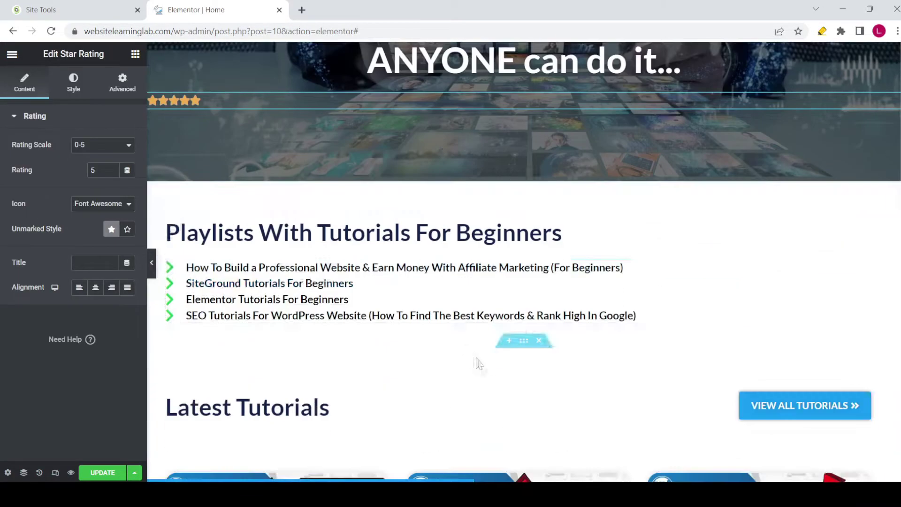
pyautogui.moveTo(894, 103); pyautogui.dragTo(521, 475)
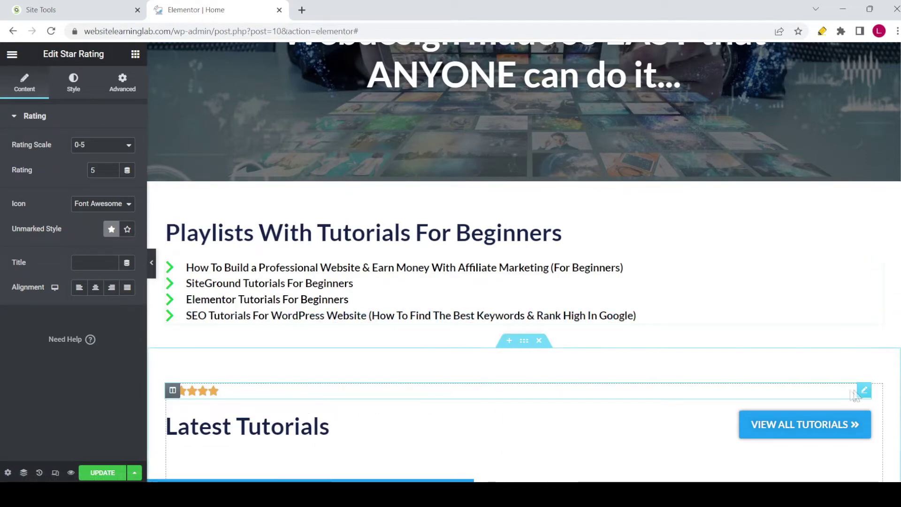
pyautogui.moveTo(862, 392); pyautogui.dragTo(582, 164)
pyautogui.scroll(3, 412, 217)
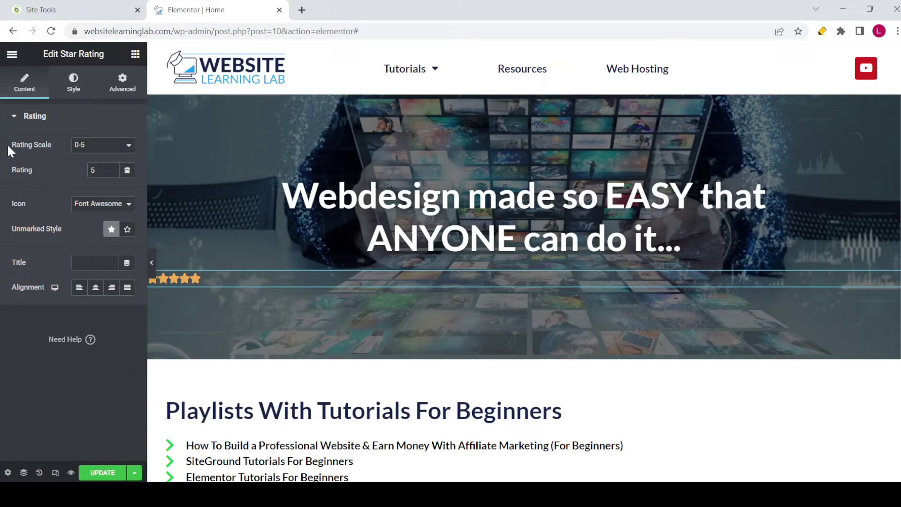
pyautogui.moveTo(12, 146); pyautogui.dragTo(17, 146)
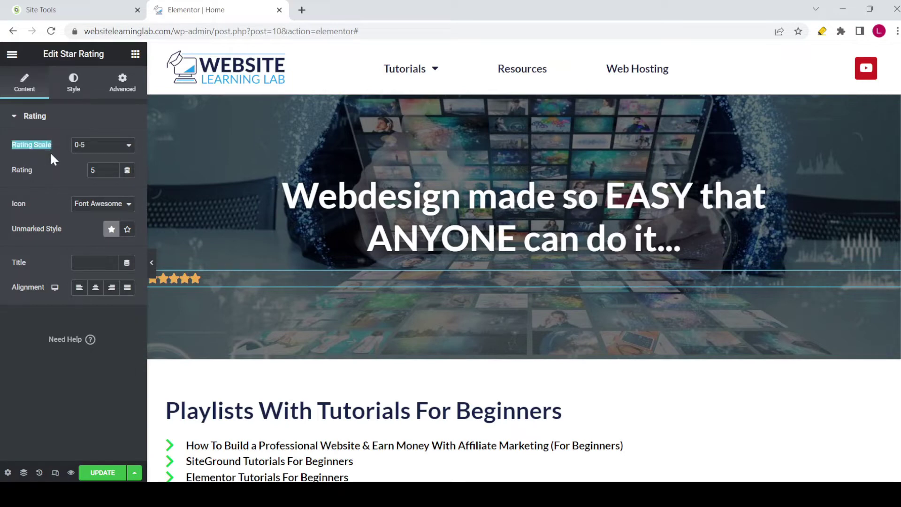
# Step: Try a 0-10 scale with ratings 7 and 2, then return to 0-5 with rating 2
pyautogui.click(82, 148)
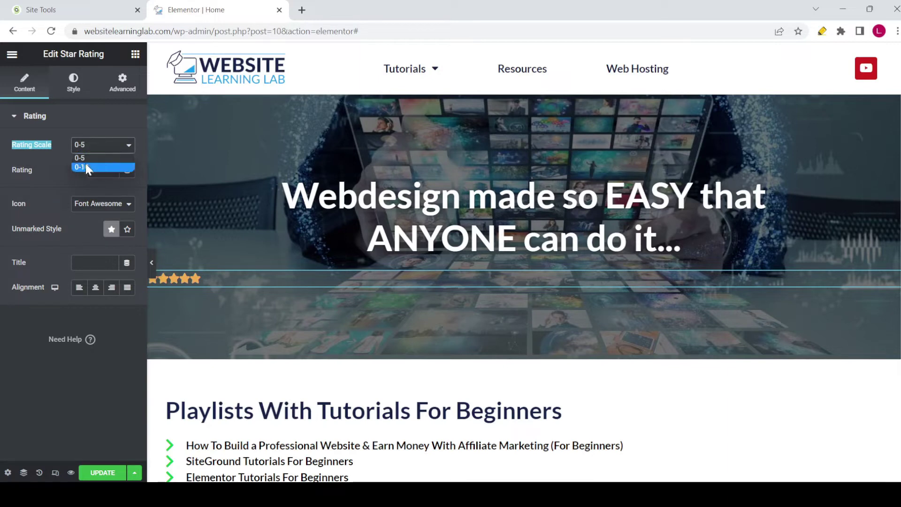
pyautogui.click(85, 166)
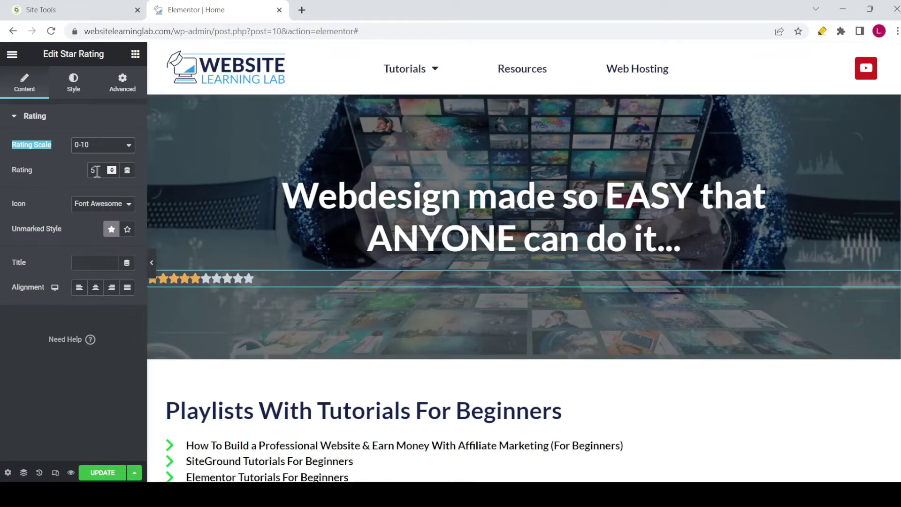
pyautogui.moveTo(105, 172); pyautogui.dragTo(88, 172)
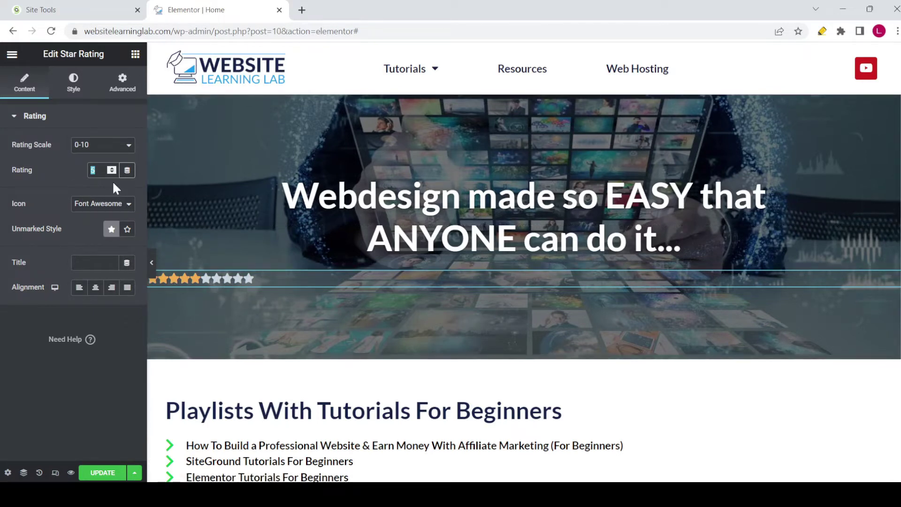
pyautogui.write('7')
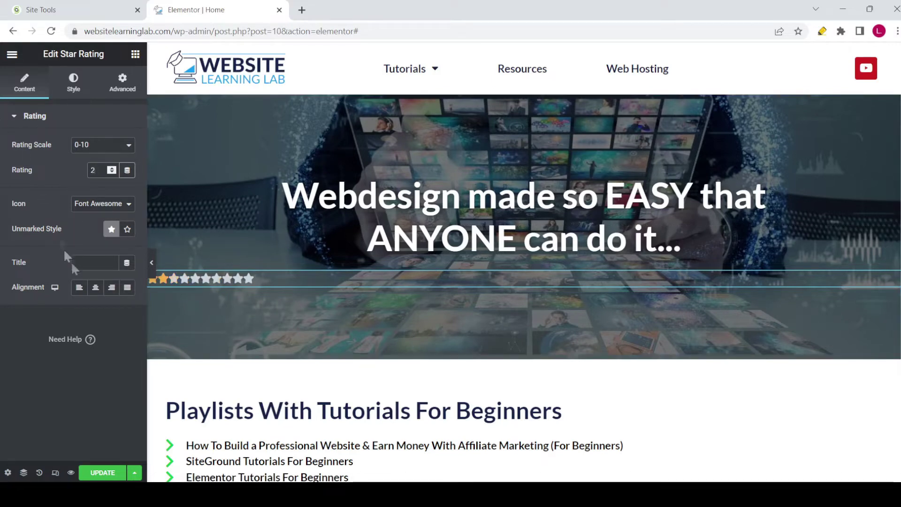
pyautogui.write('2')
pyautogui.moveTo(197, 282)
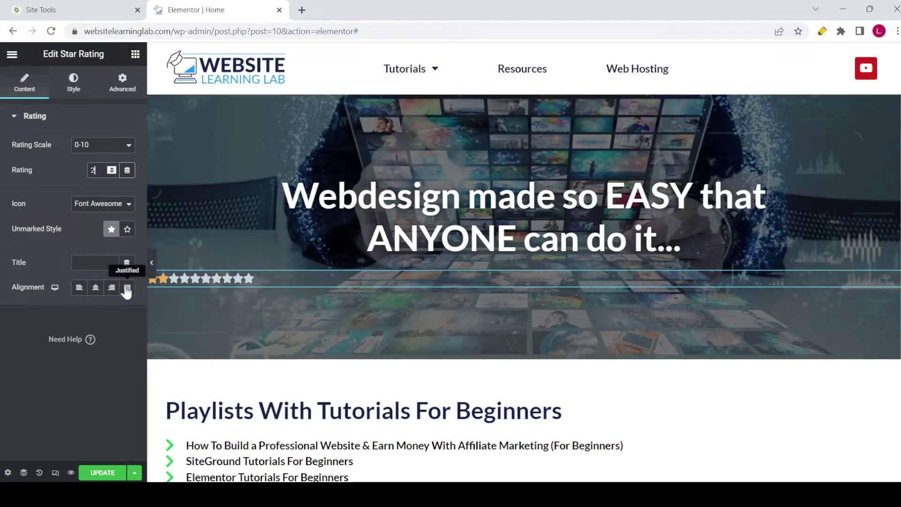
pyautogui.click(103, 145)
pyautogui.click(103, 157)
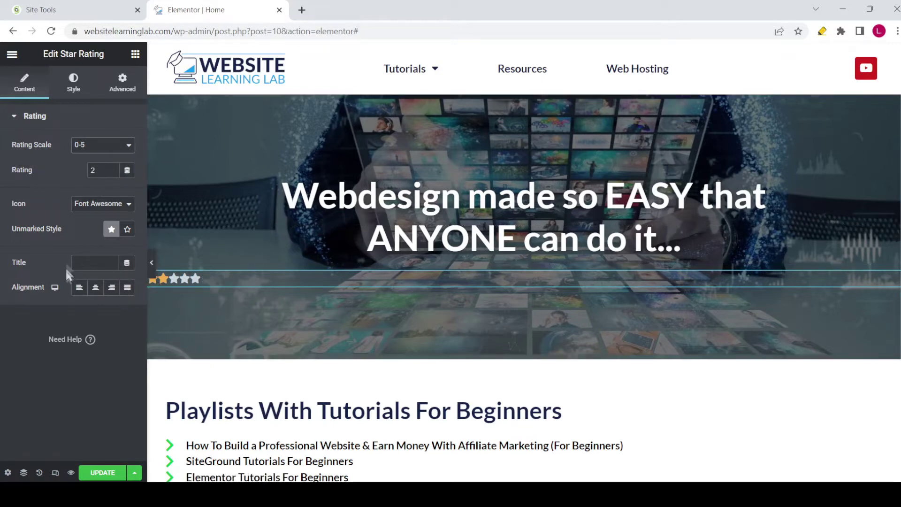
# Step: Set the rating to 3.5 and keep unmarked stars Solid after briefly trying Outline
pyautogui.click(109, 174)
pyautogui.write('.2')
pyautogui.write('3.5')
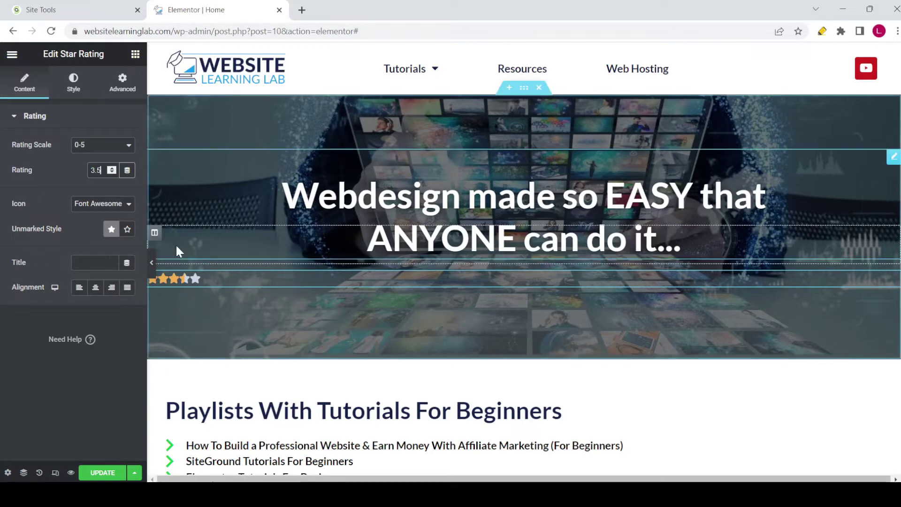
pyautogui.click(130, 232)
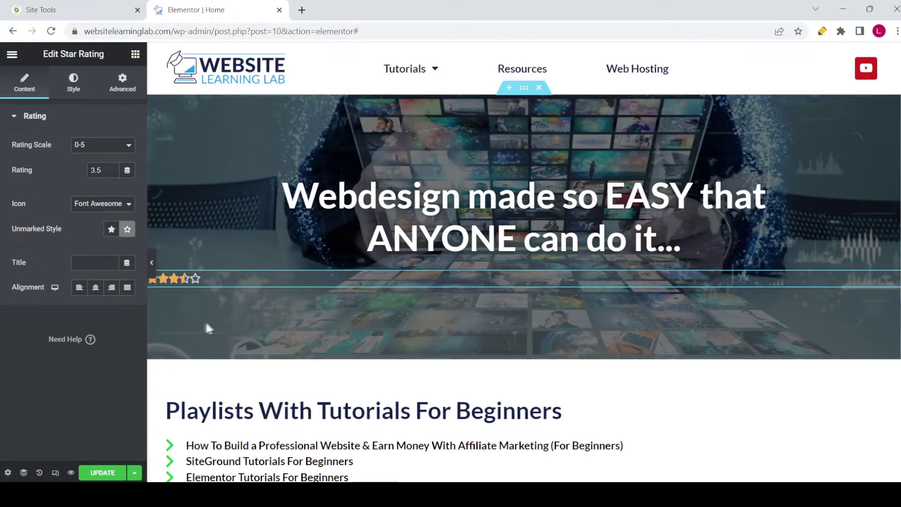
pyautogui.click(113, 235)
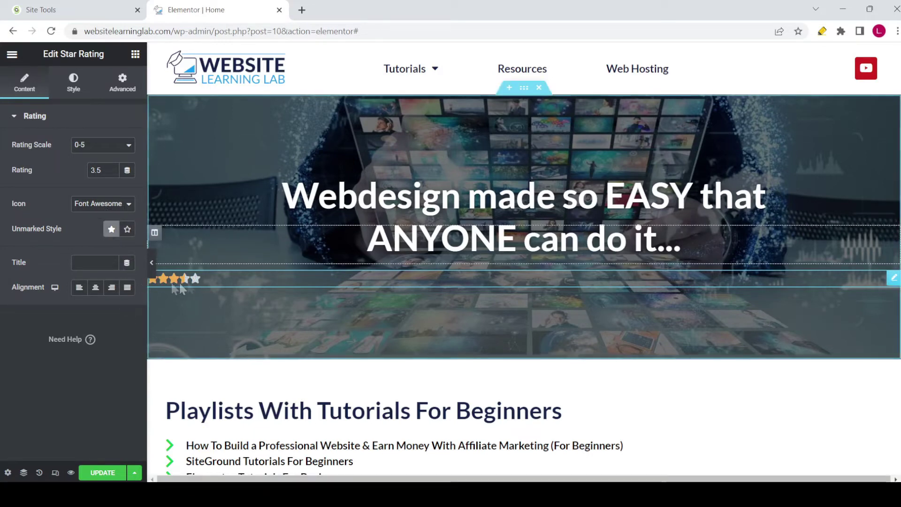
pyautogui.click(96, 264)
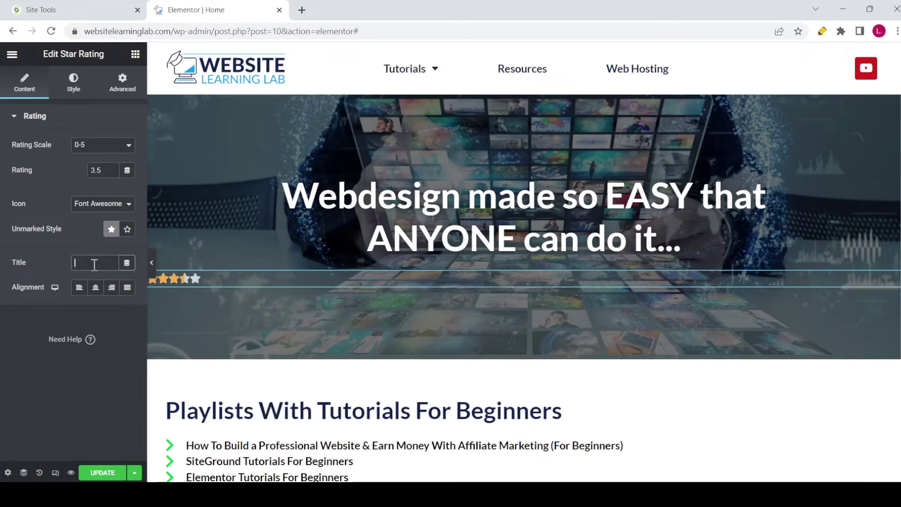
# Step: Enter 'example' as the rating title, then delete it to leave no title
pyautogui.write('example')
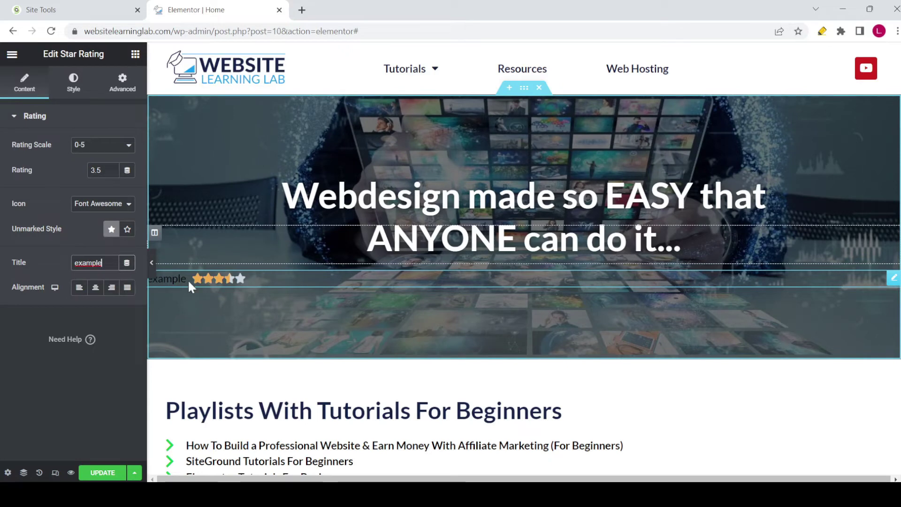
pyautogui.doubleClick(88, 263)
pyautogui.press('BackSpace')
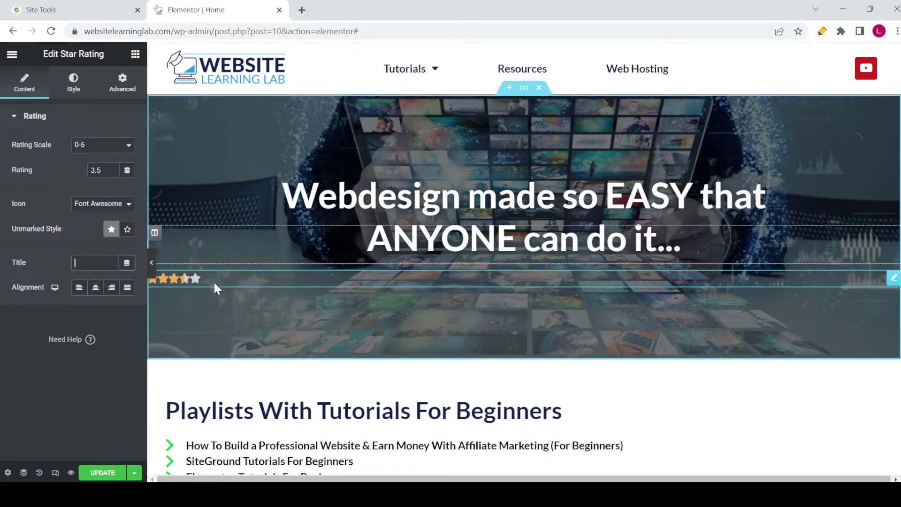
# Step: Center the star rating under the headline after briefly trying Right alignment
pyautogui.click(96, 290)
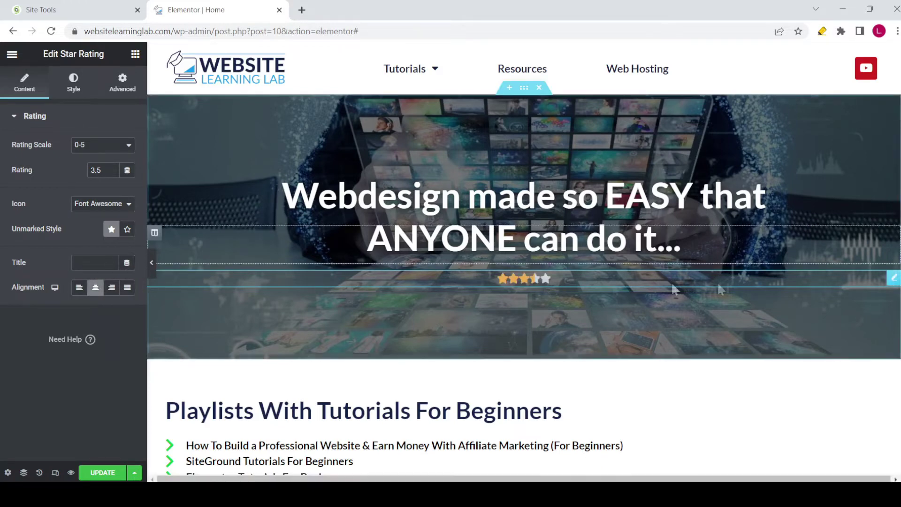
pyautogui.click(113, 290)
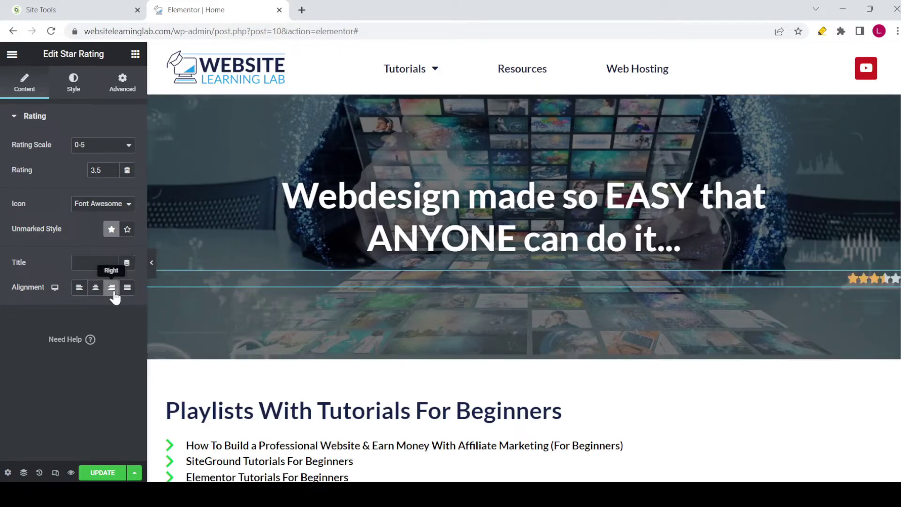
pyautogui.click(96, 289)
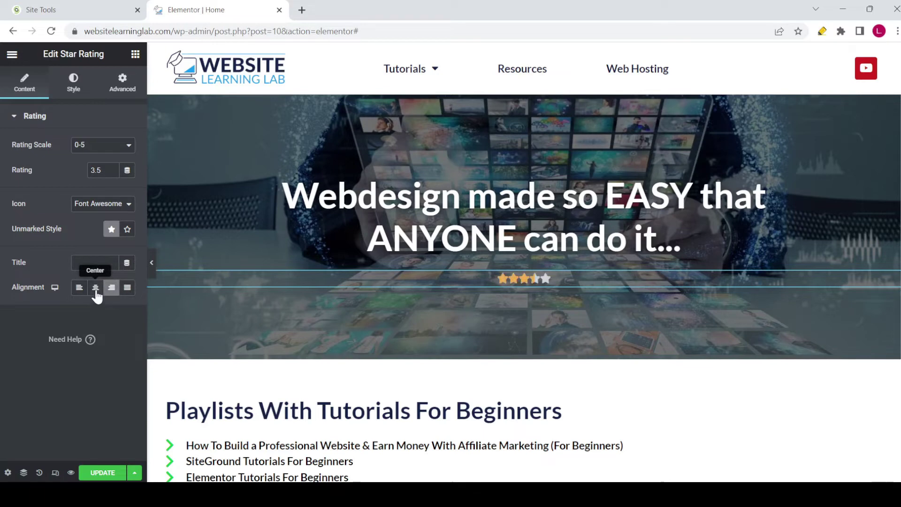
pyautogui.click(75, 87)
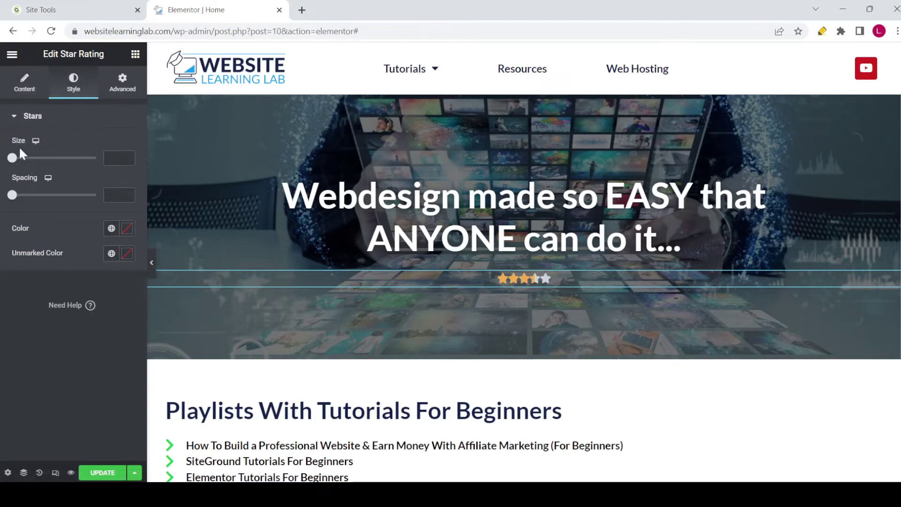
# Step: Enlarge the stars to size 30 and remove the spacing between them
pyautogui.moveTo(13, 160)
pyautogui.mouseDown()
pyautogui.moveTo(104, 170)
pyautogui.moveTo(12, 175)
pyautogui.mouseUp()
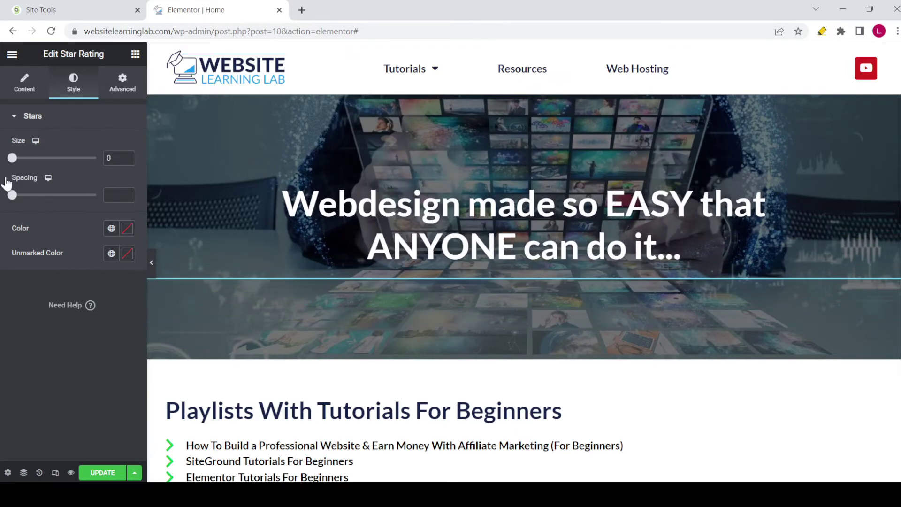
pyautogui.moveTo(6, 183); pyautogui.dragTo(40, 189)
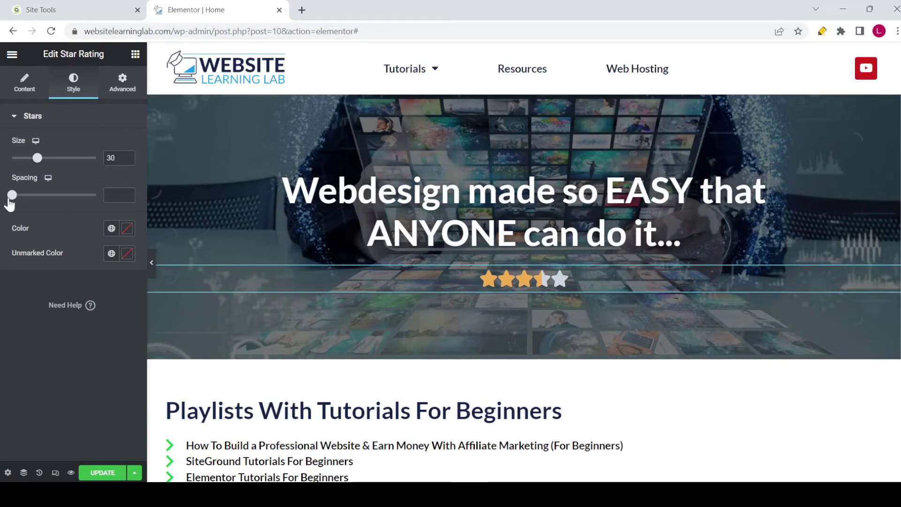
pyautogui.moveTo(13, 198); pyautogui.dragTo(142, 215)
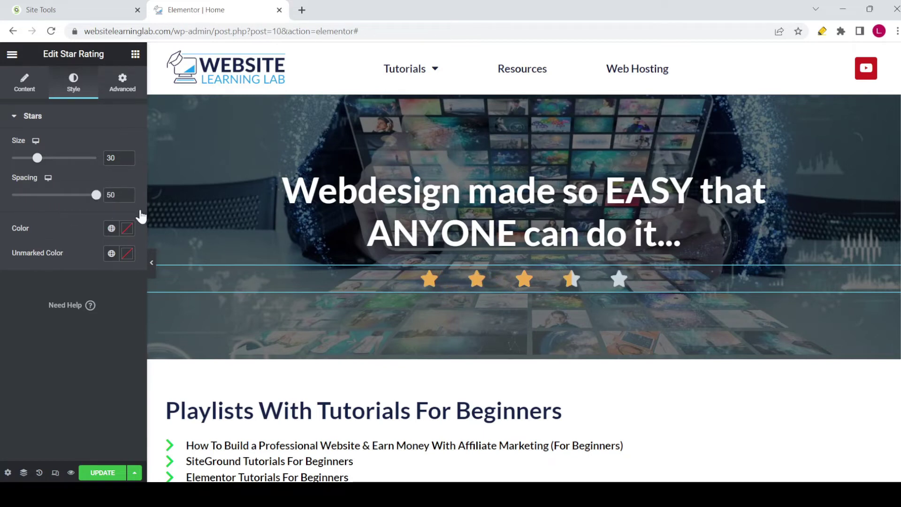
pyautogui.press('BackSpace')
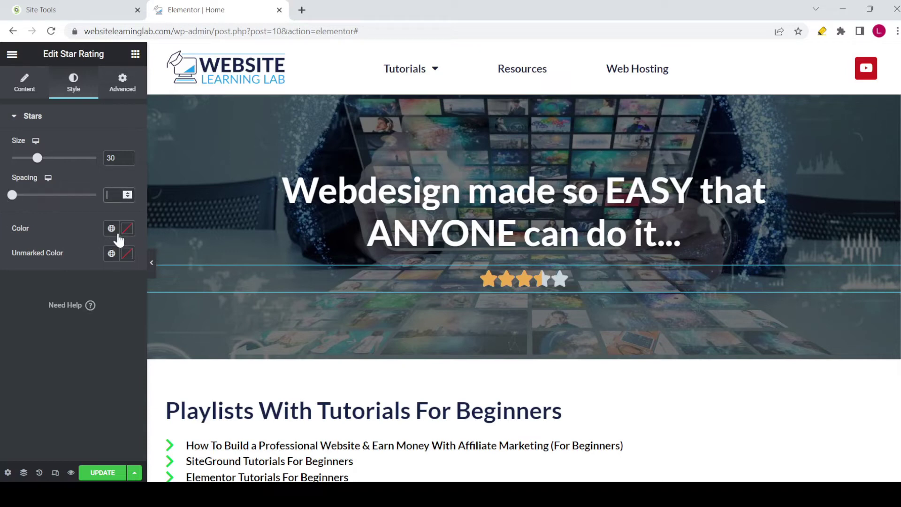
pyautogui.moveTo(9, 229); pyautogui.dragTo(61, 228)
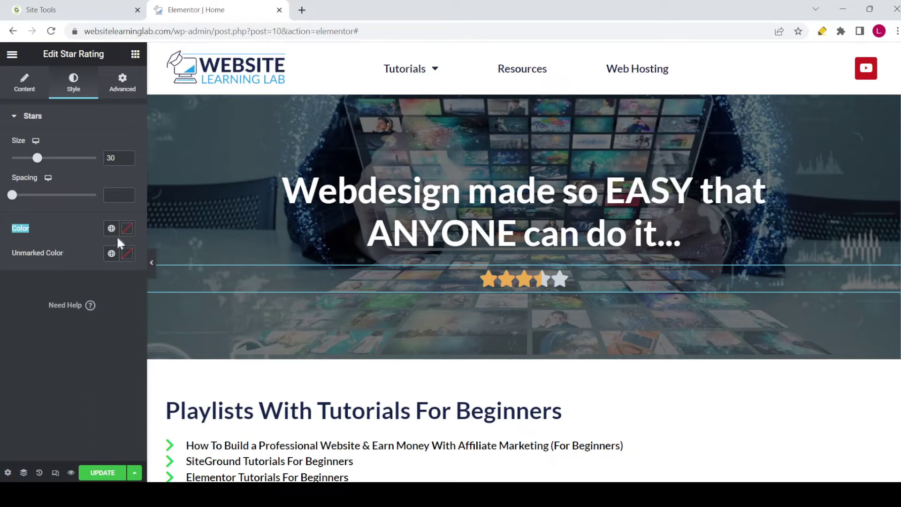
# Step: Try red, blue and transparent star colours, then undo back to the default gold
pyautogui.click(127, 229)
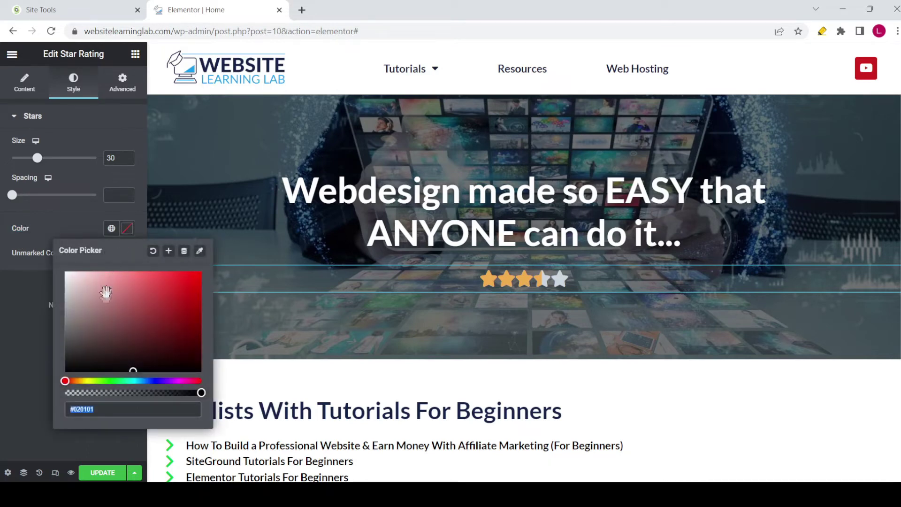
pyautogui.click(183, 286)
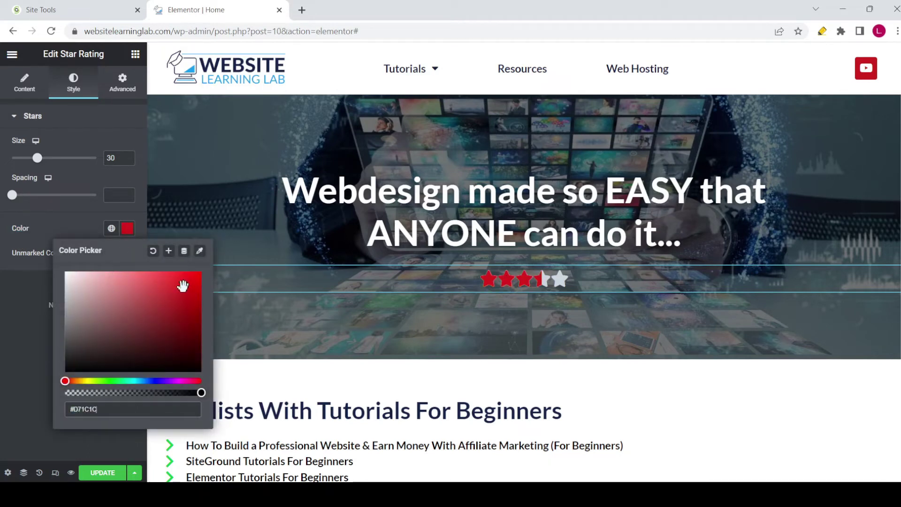
pyautogui.click(97, 317)
pyautogui.click(150, 392)
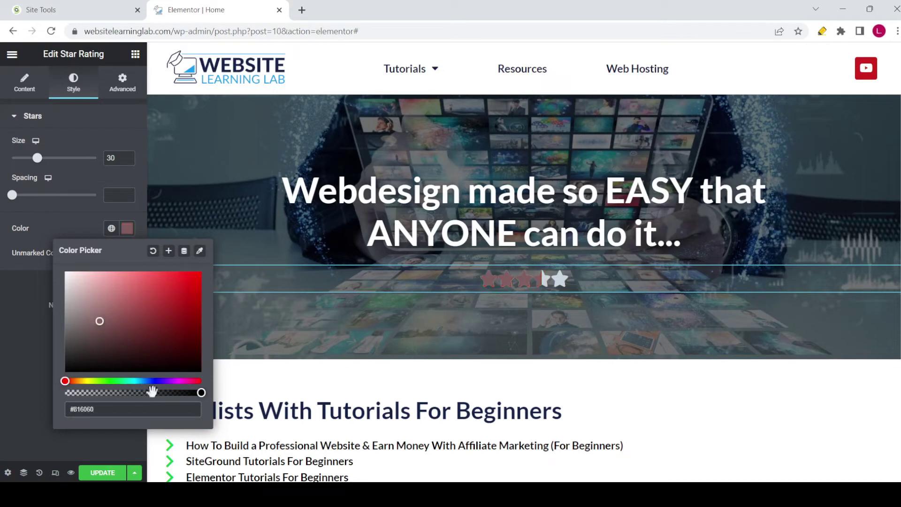
pyautogui.click(157, 381)
pyautogui.click(169, 312)
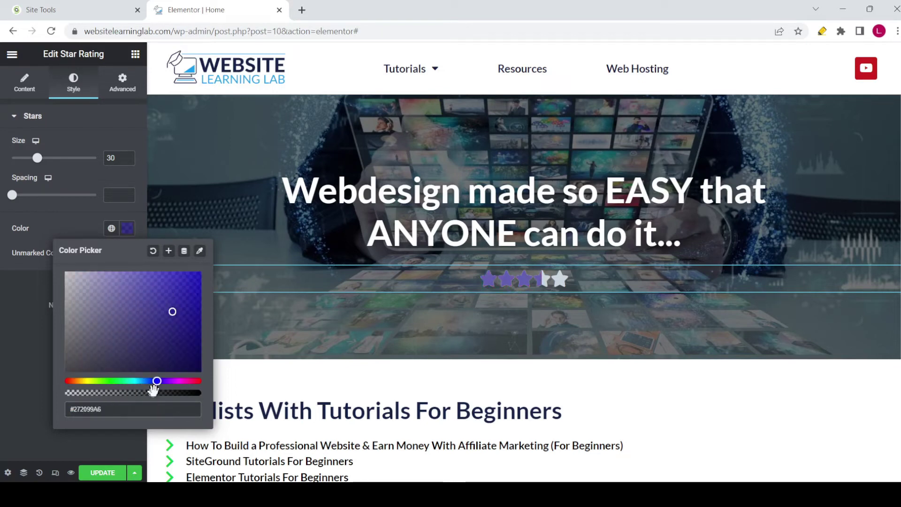
pyautogui.moveTo(154, 394); pyautogui.dragTo(47, 334)
pyautogui.click(29, 335)
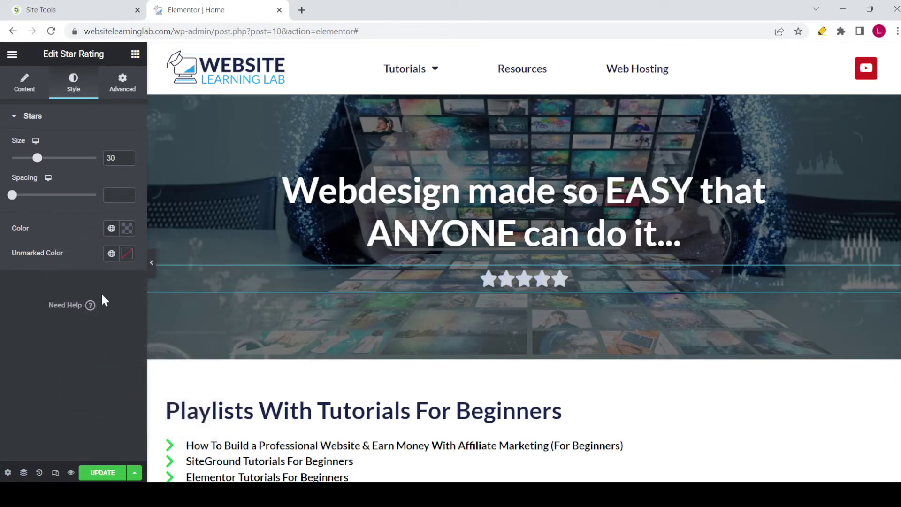
pyautogui.hotkey('ctrl', 'z')
pyautogui.hotkey('ctrl', 'z')
pyautogui.hotkey('ctrl', 'z')
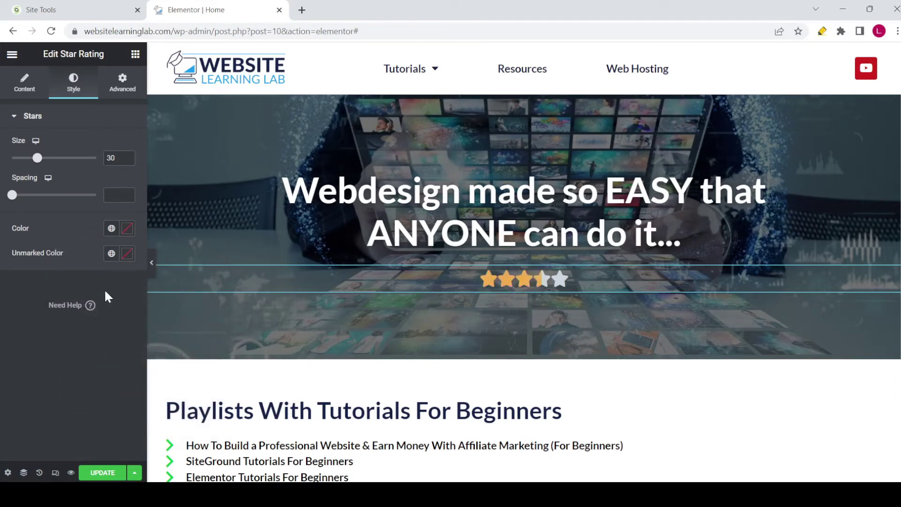
# Step: Unlink the four margin values in the star rating's Advanced layout settings
pyautogui.click(122, 82)
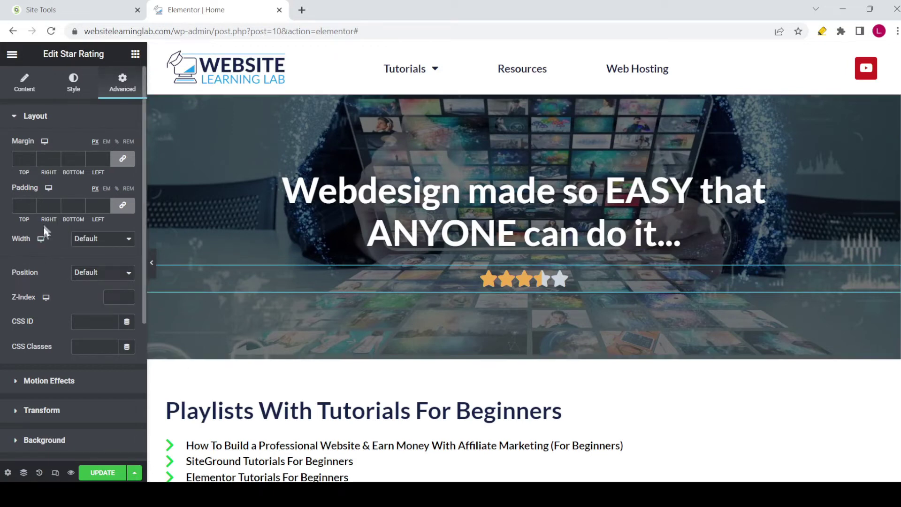
pyautogui.scroll(-3, 32, 352)
pyautogui.scroll(-2, 93, 358)
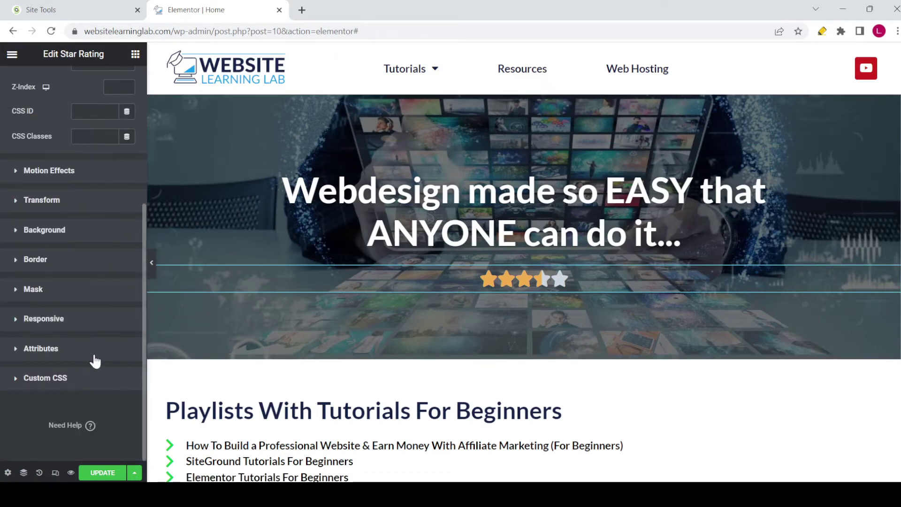
pyautogui.scroll(3, 91, 361)
pyautogui.scroll(-3, 91, 362)
pyautogui.scroll(4, 96, 378)
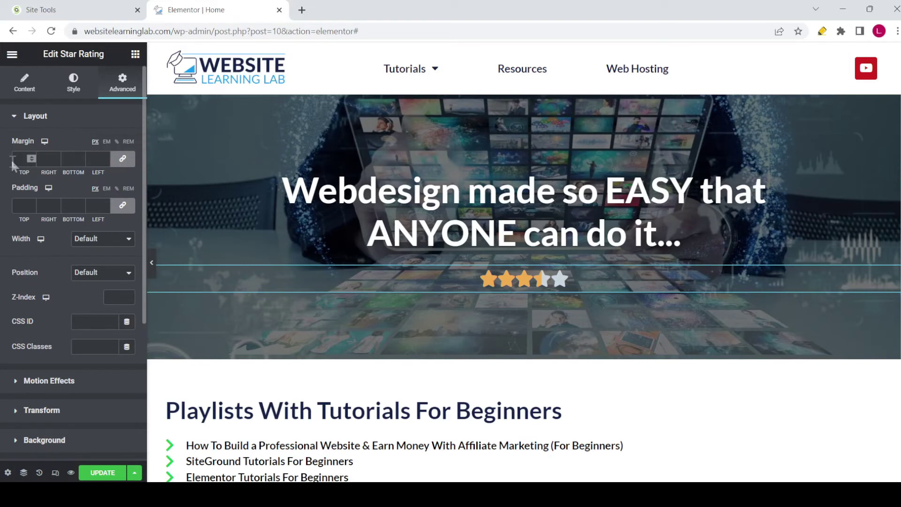
pyautogui.click(119, 159)
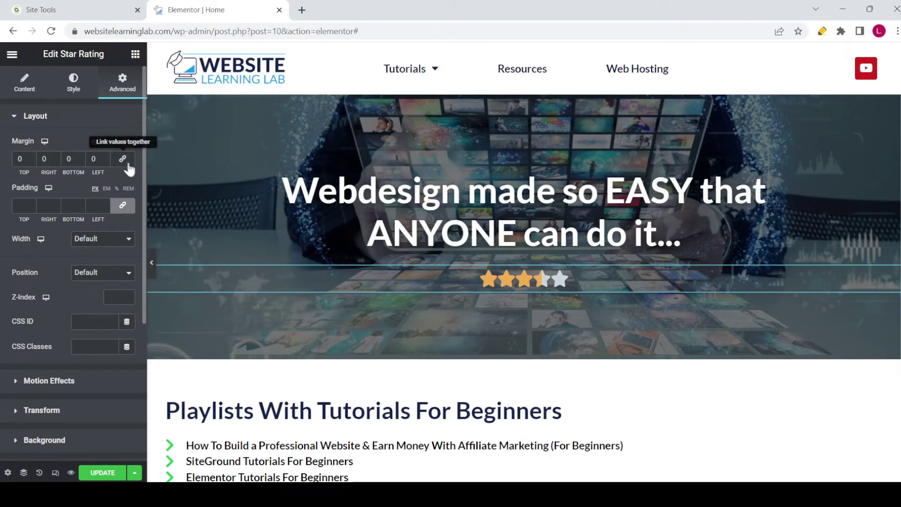
# Step: Set the top and bottom margins to 30, then reset them to 0
pyautogui.doubleClick(16, 159)
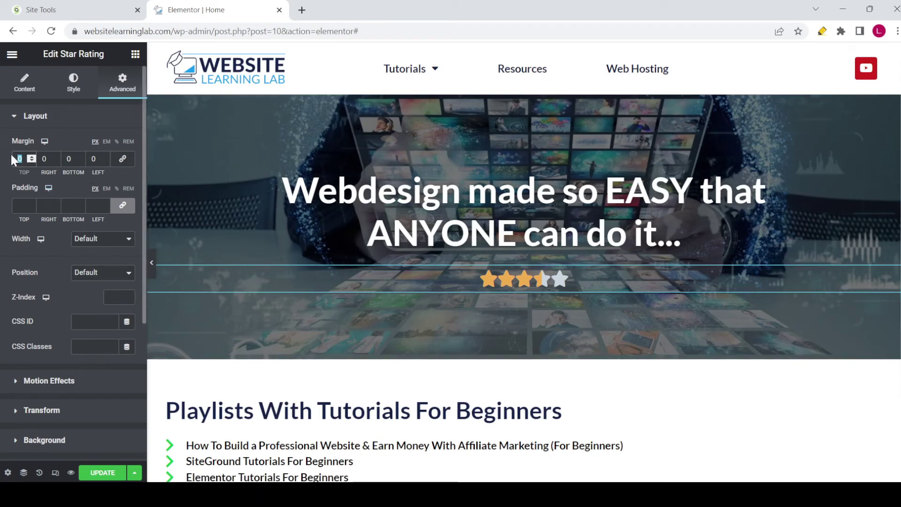
pyautogui.write('30')
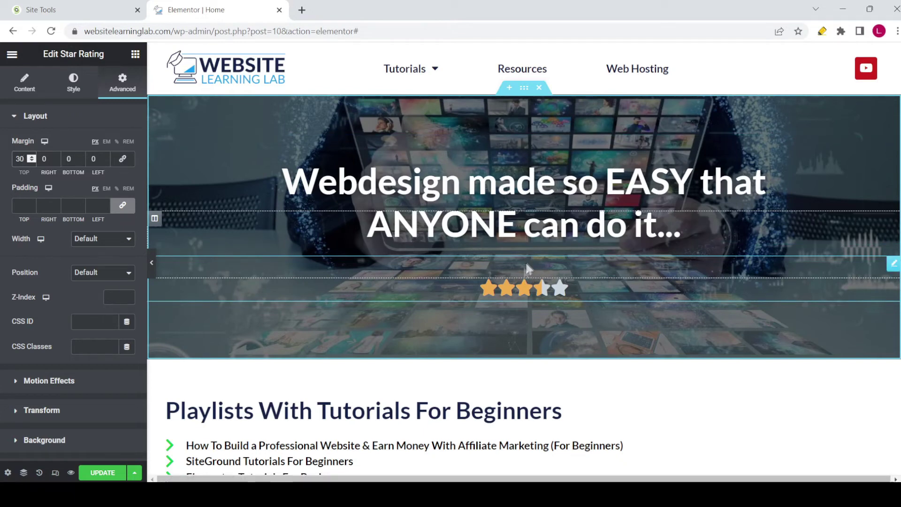
pyautogui.doubleClick(70, 159)
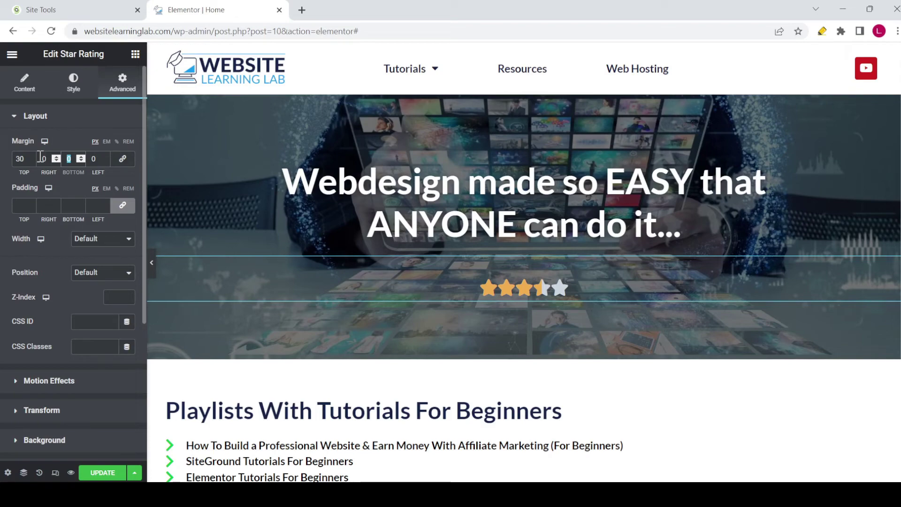
pyautogui.write('30')
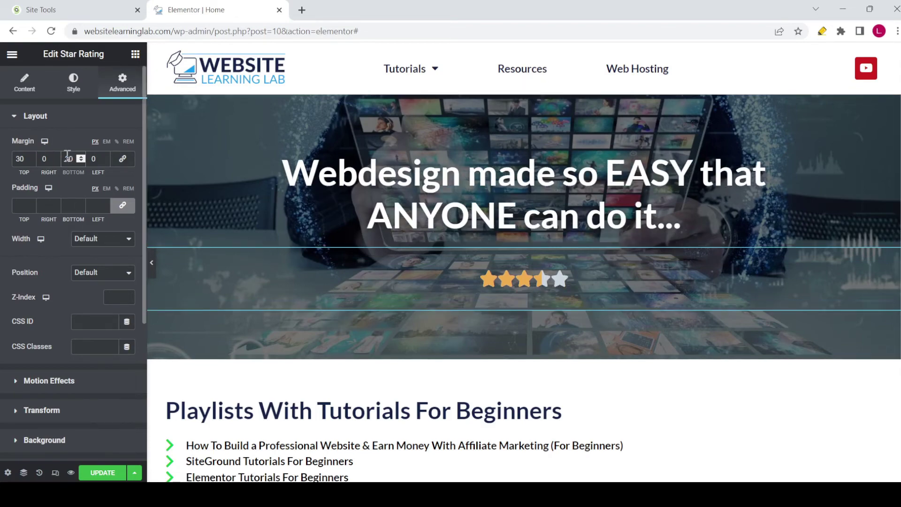
pyautogui.press('BackSpace')
pyautogui.moveTo(25, 159); pyautogui.dragTo(2, 158)
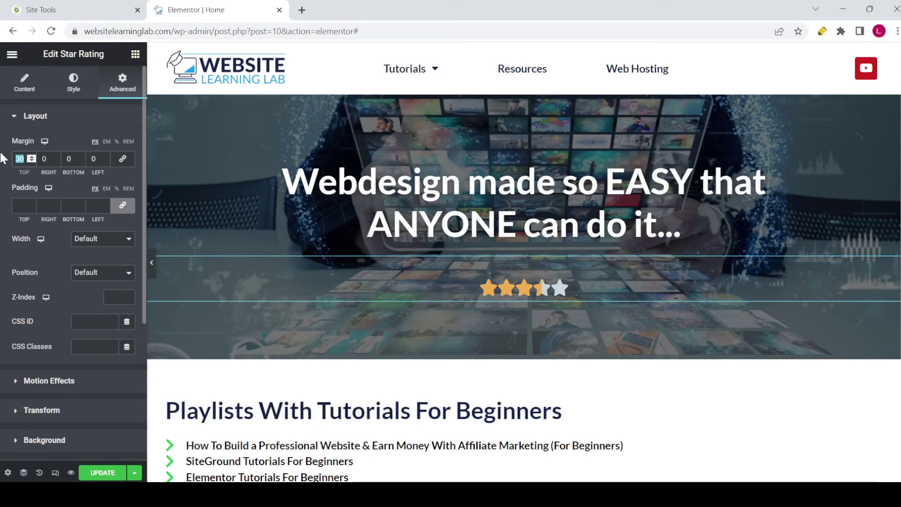
pyautogui.write('0')
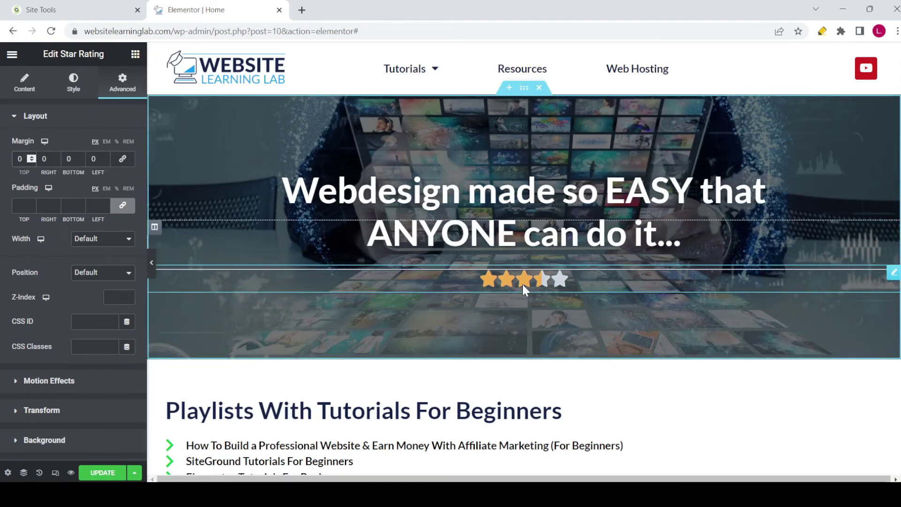
pyautogui.click(26, 90)
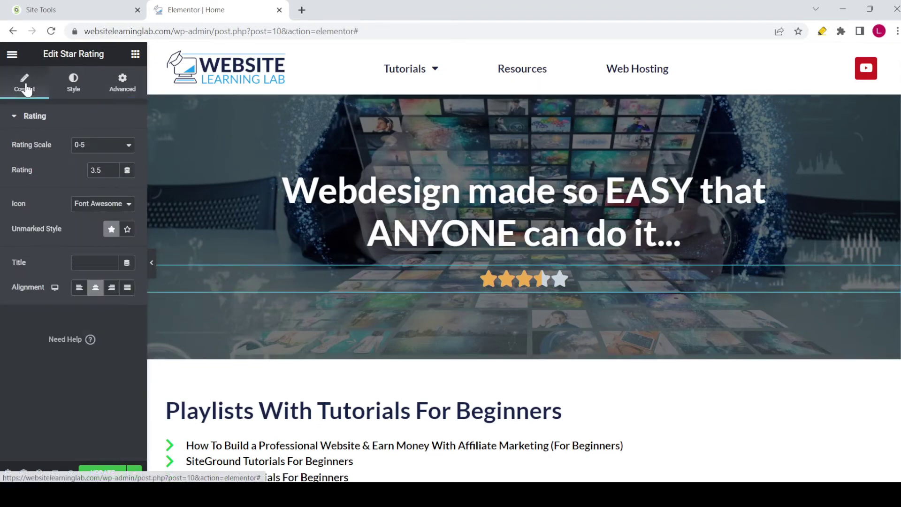
# Step: Colour the filled stars bright yellow, hex #F2F910, in the Stars colour picker
pyautogui.click(77, 94)
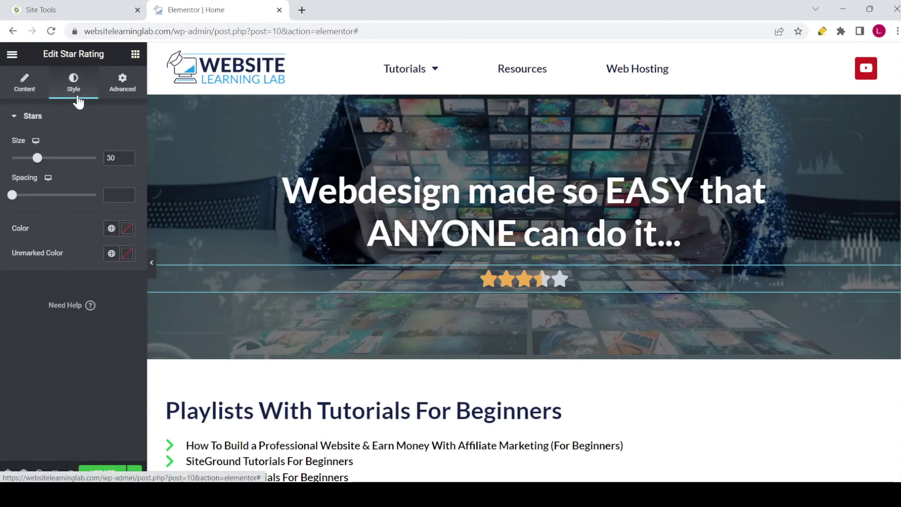
pyautogui.click(127, 228)
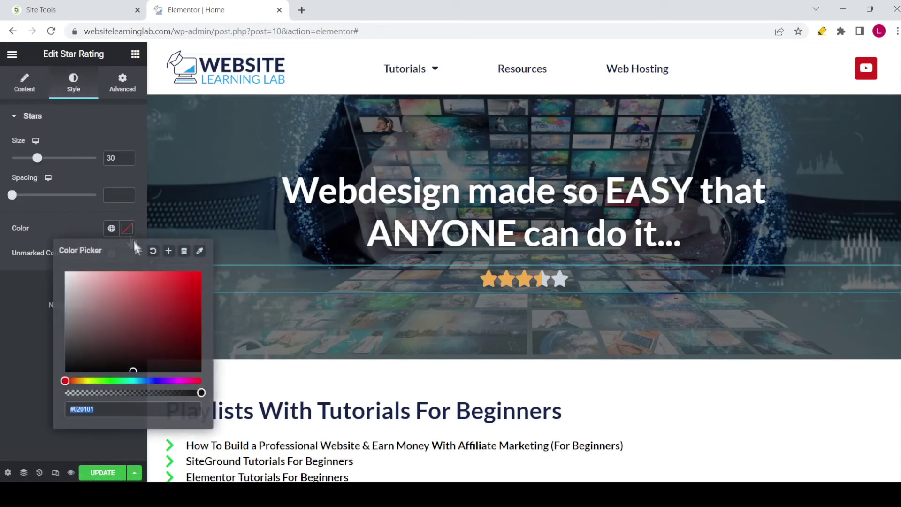
pyautogui.click(88, 380)
pyautogui.moveTo(141, 328)
pyautogui.mouseDown()
pyautogui.moveTo(165, 297)
pyautogui.moveTo(199, 288)
pyautogui.moveTo(169, 267)
pyautogui.moveTo(181, 296)
pyautogui.moveTo(228, 265)
pyautogui.mouseUp()
pyautogui.click(192, 272)
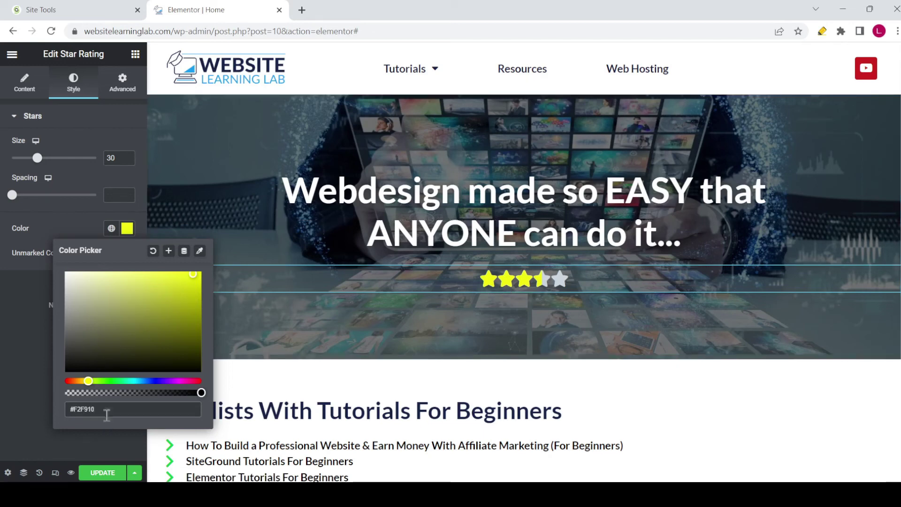
pyautogui.moveTo(111, 409); pyautogui.dragTo(3, 409)
pyautogui.click(127, 230)
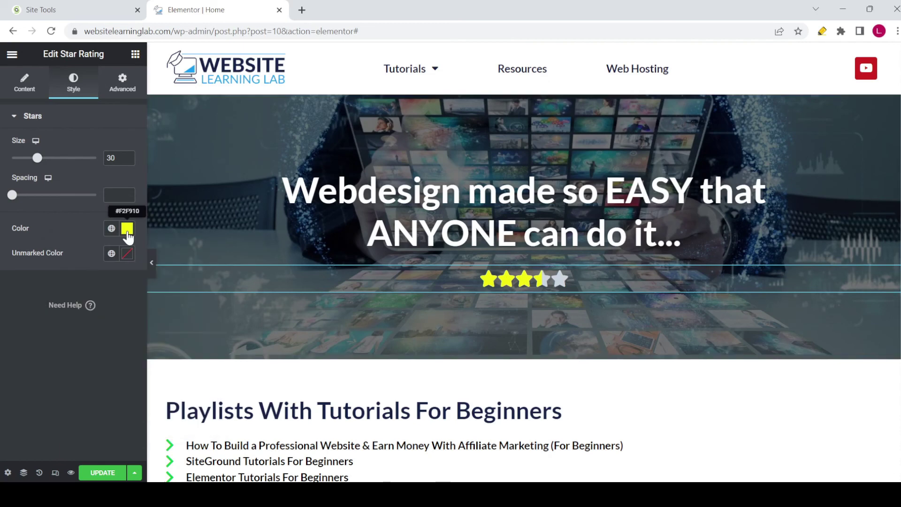
pyautogui.click(128, 230)
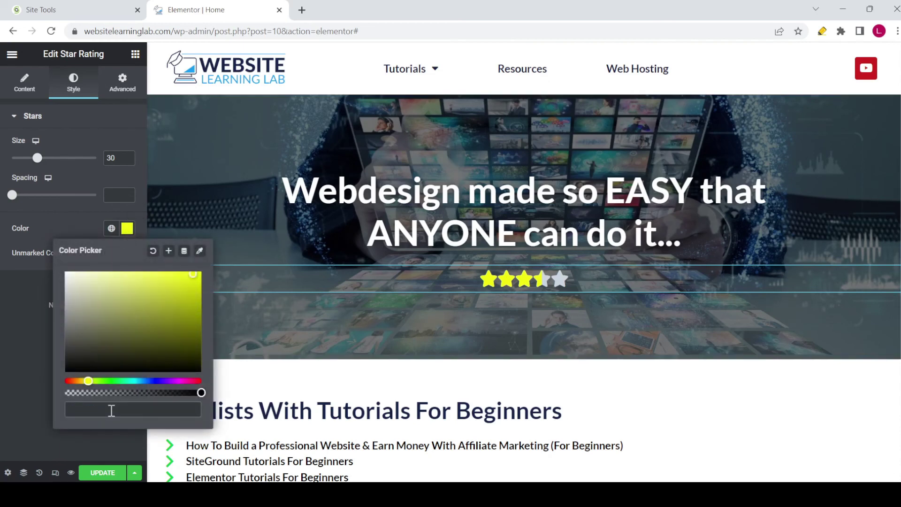
pyautogui.hotkey('ctrl', 'z')
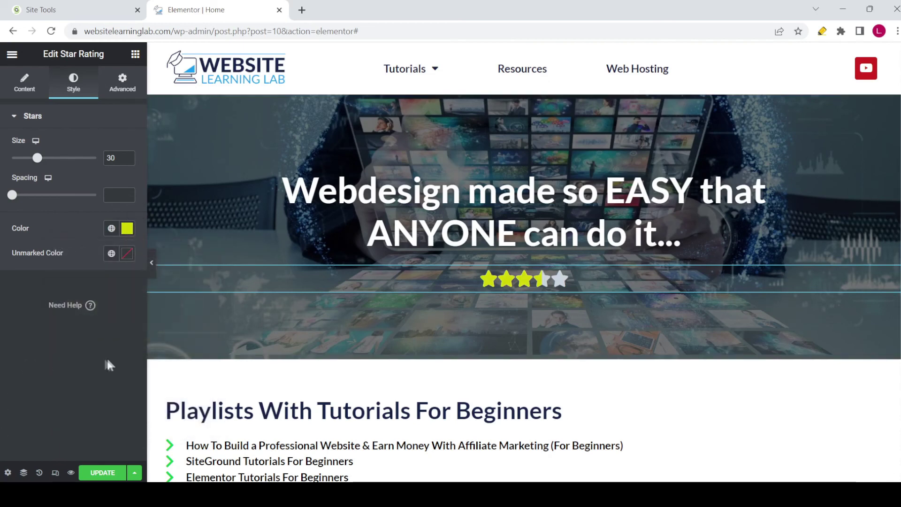